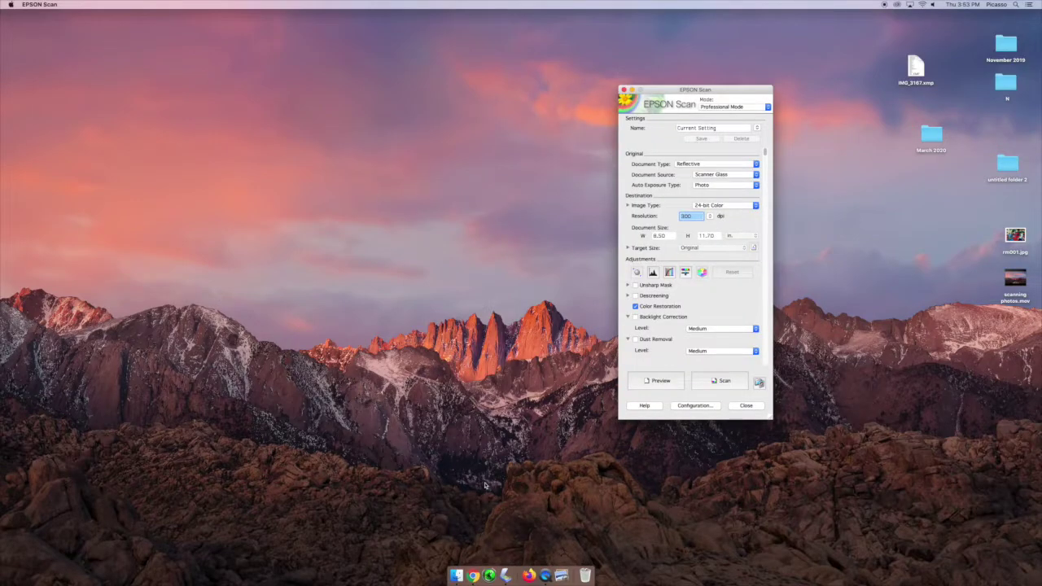
- Open the Document Type menu in EPSON Scan's Professional Mode, currently set to Reflective
left_click(712, 165)
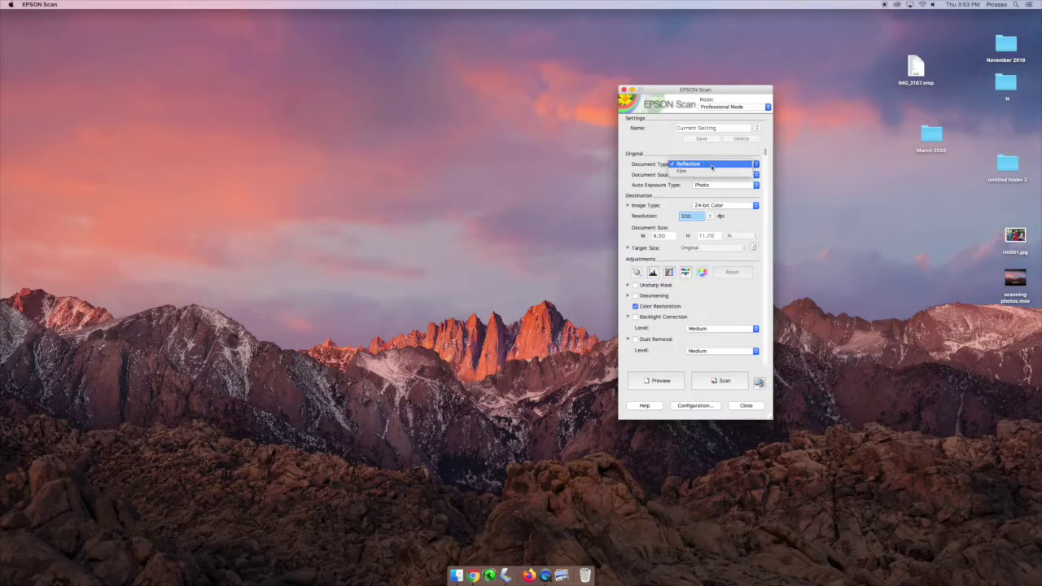
- Set Document Type to Film, Film Type to Positive Film and Image Type to 48-bit Color
left_click(711, 173)
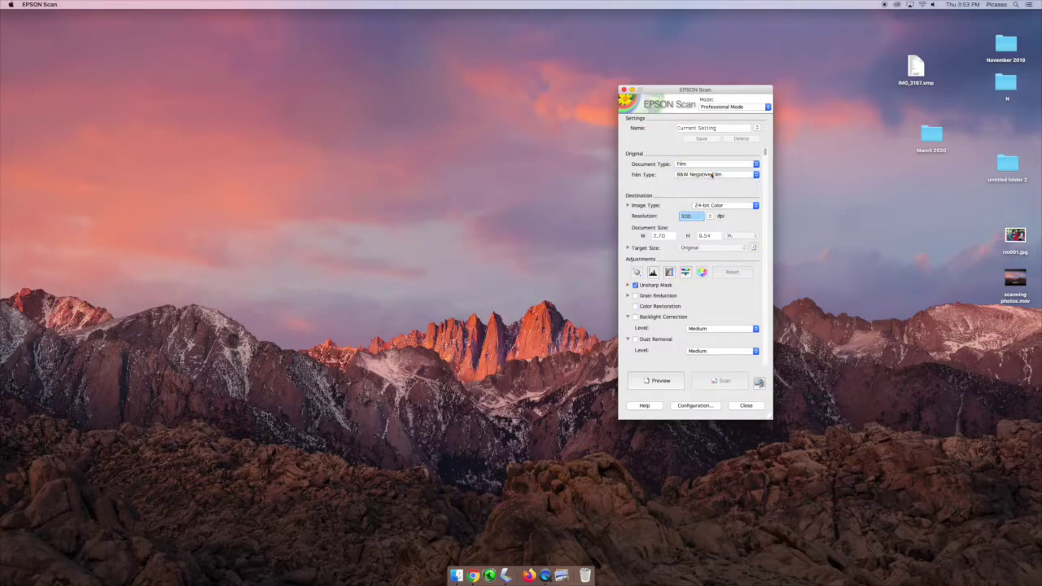
left_click(712, 174)
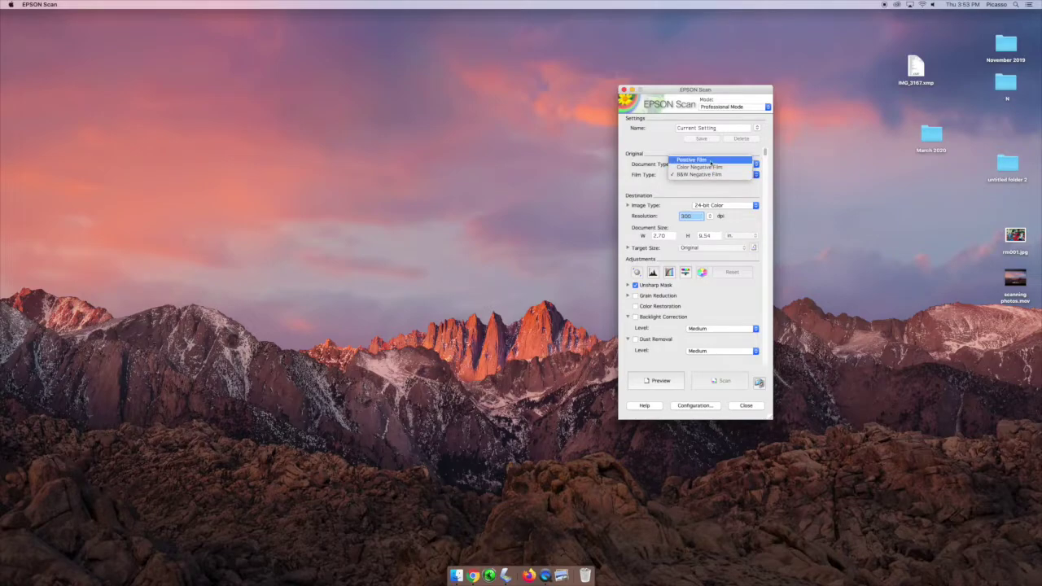
left_click(711, 161)
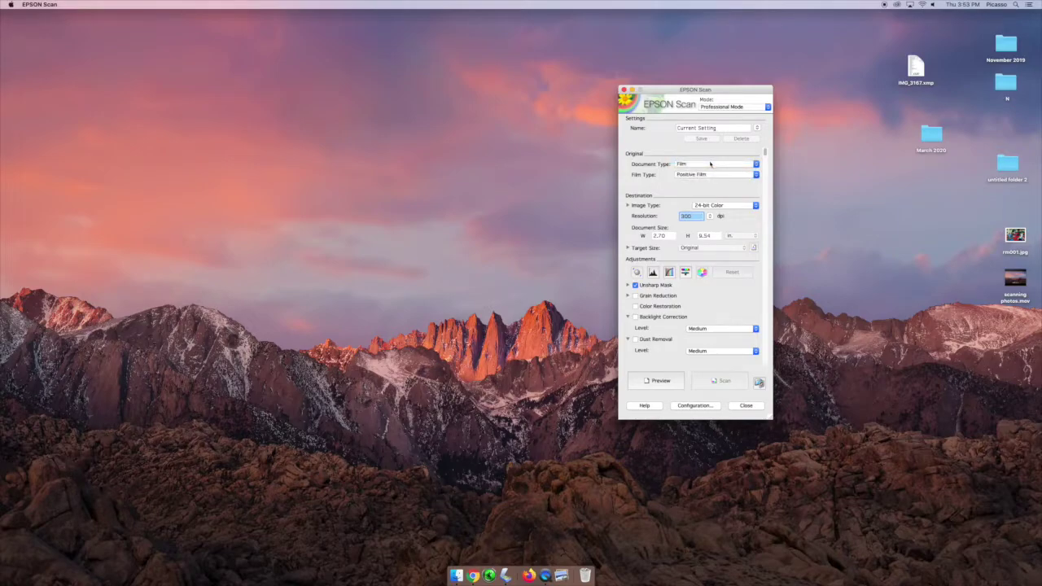
left_click(735, 201)
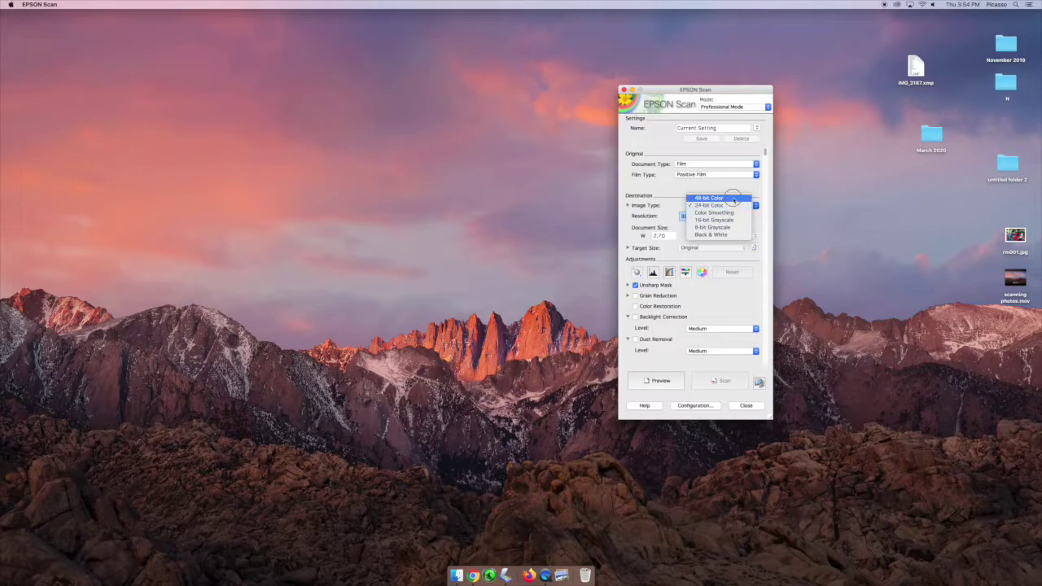
left_click(733, 198)
- Set the resolution to 1500 dpi and preview the slides
left_click(710, 215)
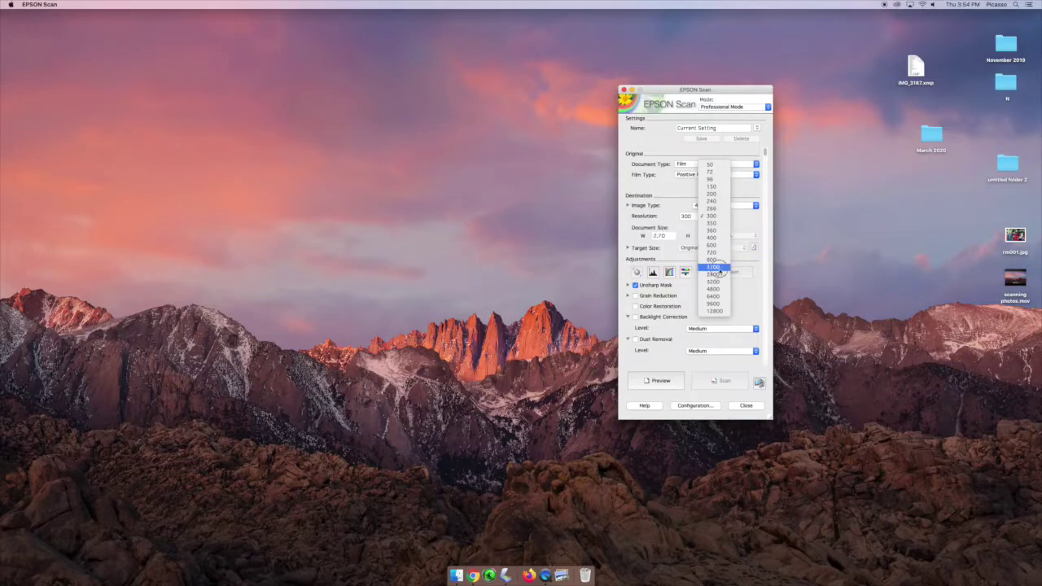
left_click(713, 267)
left_click(688, 218)
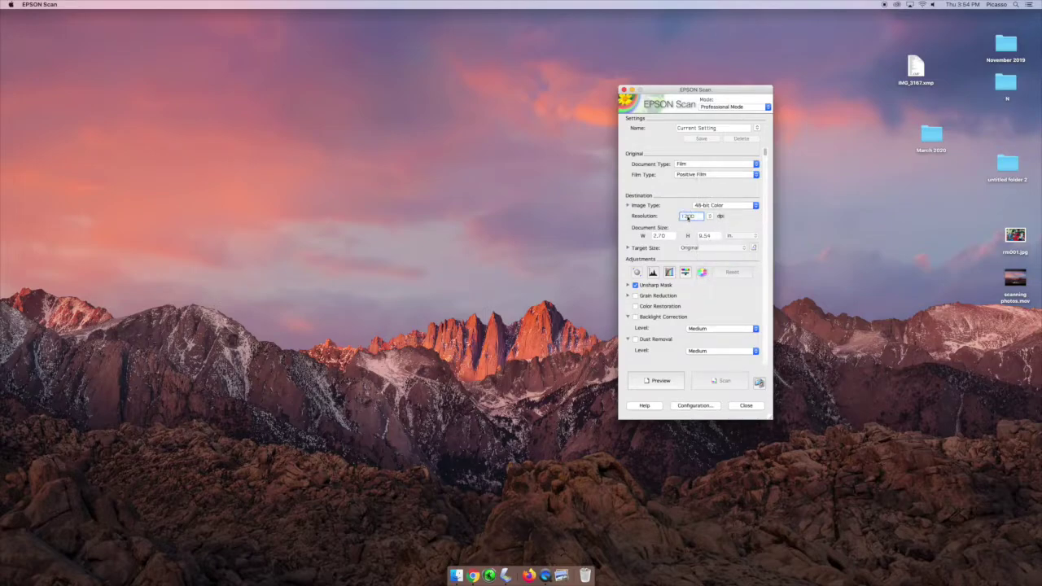
key("BackSpace")
type("5")
key("super+a")
left_click(660, 380)
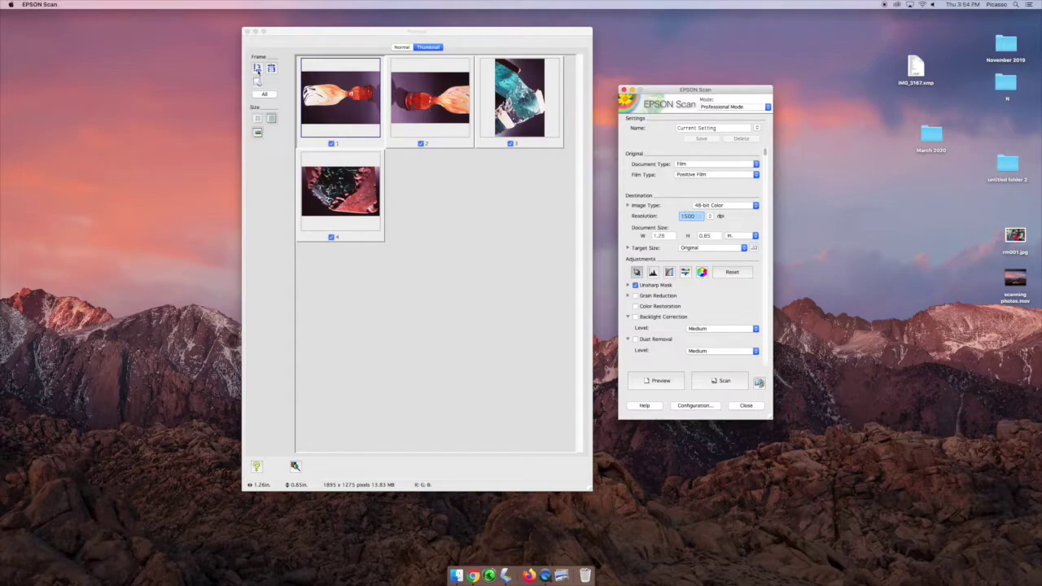
- Rotate the first slide upright and turn the second slide three quarter-turns until upright
left_click(257, 68)
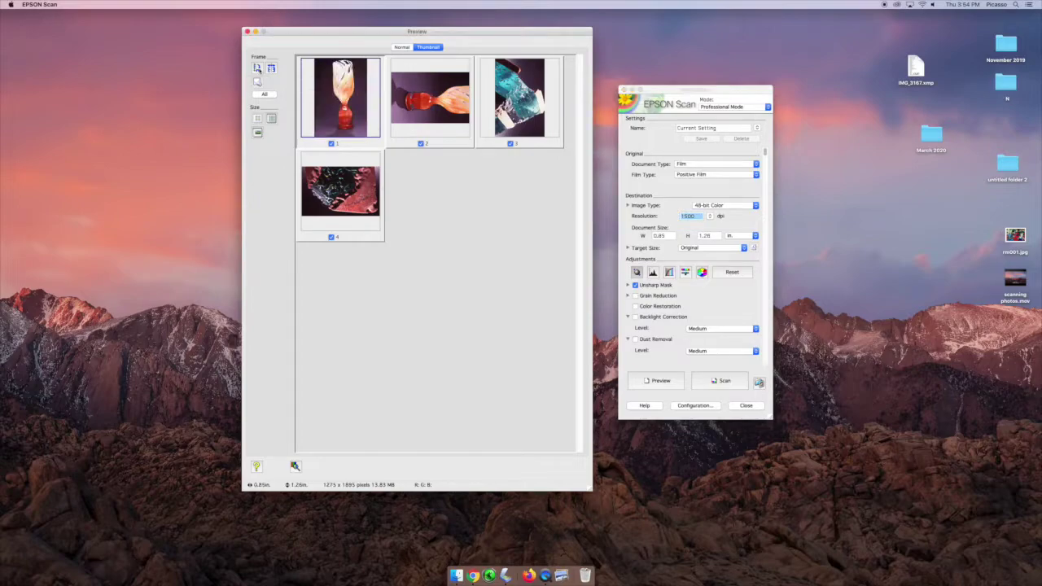
left_click(422, 72)
left_click(257, 68)
left_click(257, 68)
left_click(257, 68)
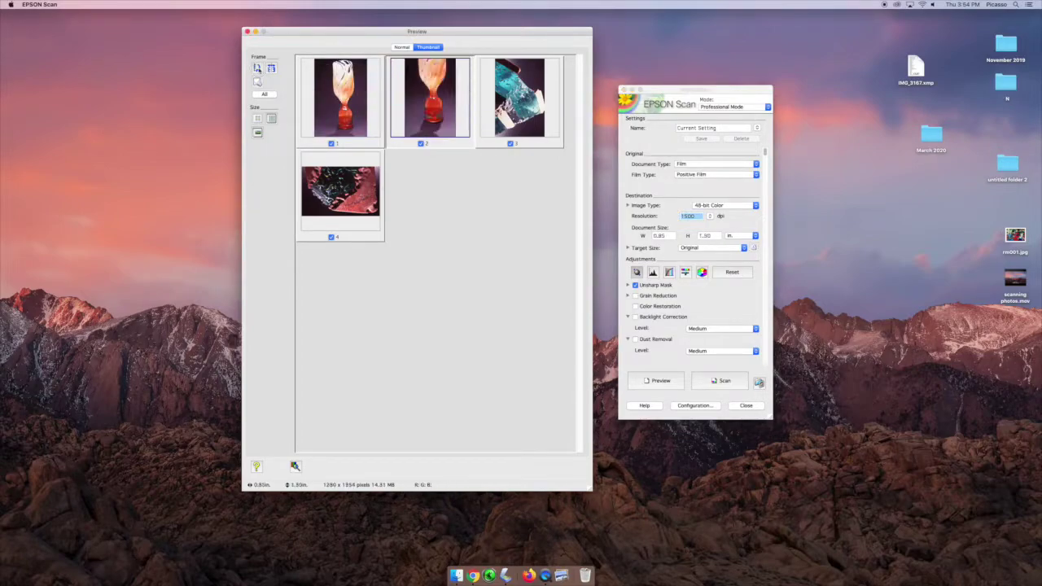
- Rotate and mirror the third slide, turn the fourth upside down, and select all four frames
left_click(486, 81)
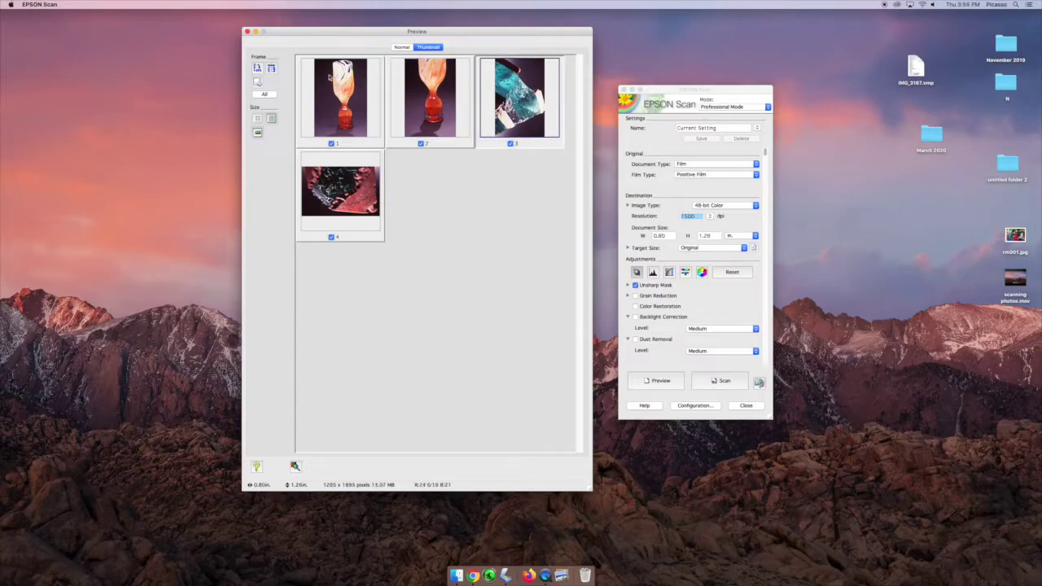
left_click(257, 68)
left_click(257, 68)
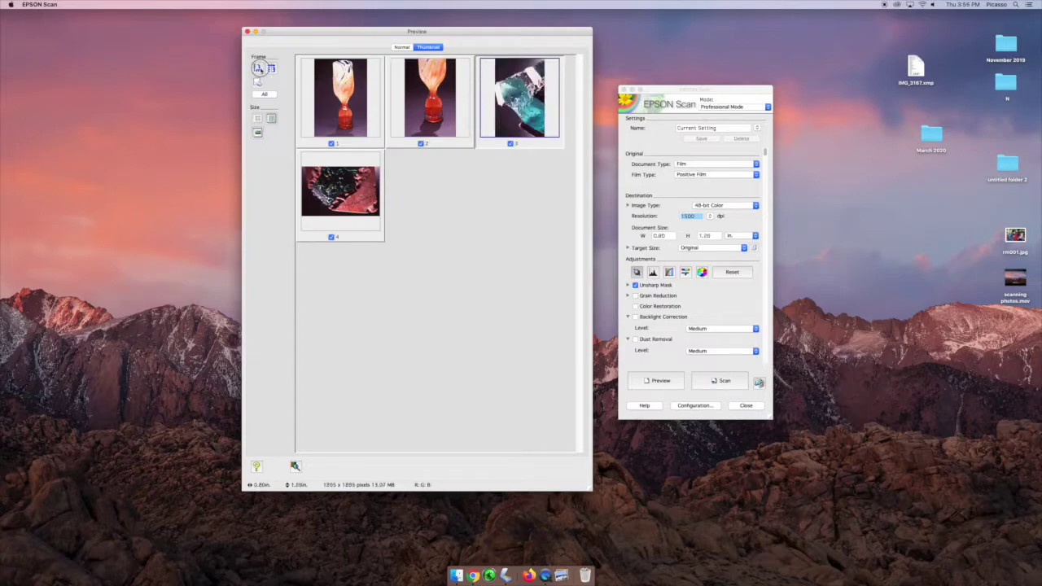
left_click(257, 68)
left_click(272, 69)
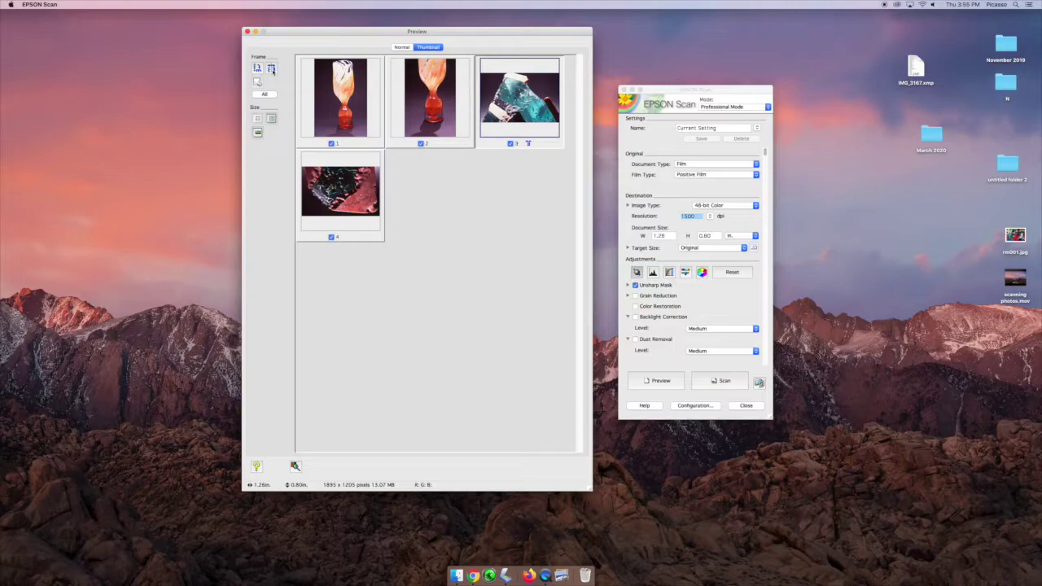
left_click(340, 191)
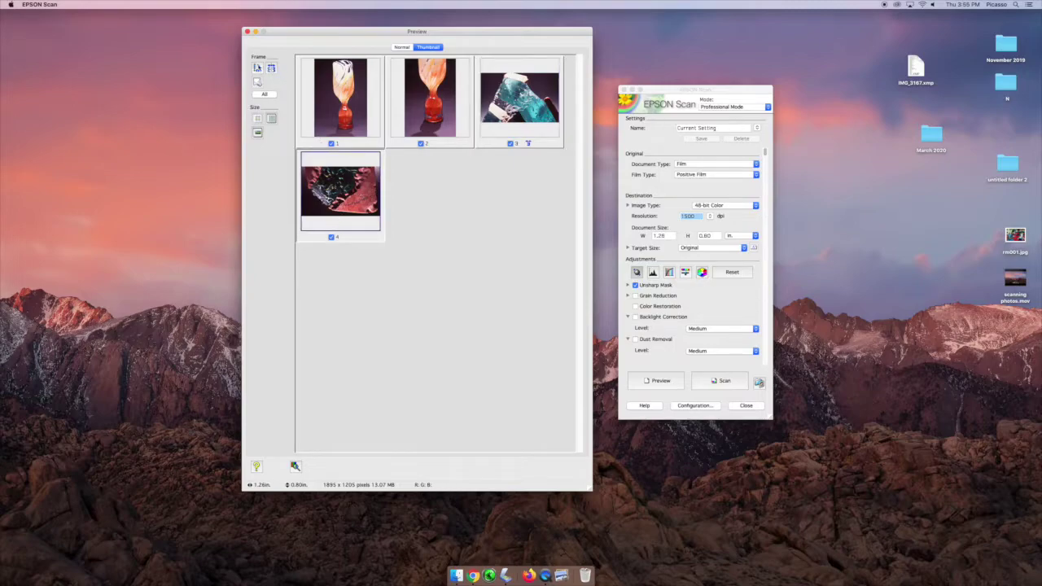
left_click(257, 68)
left_click(257, 68)
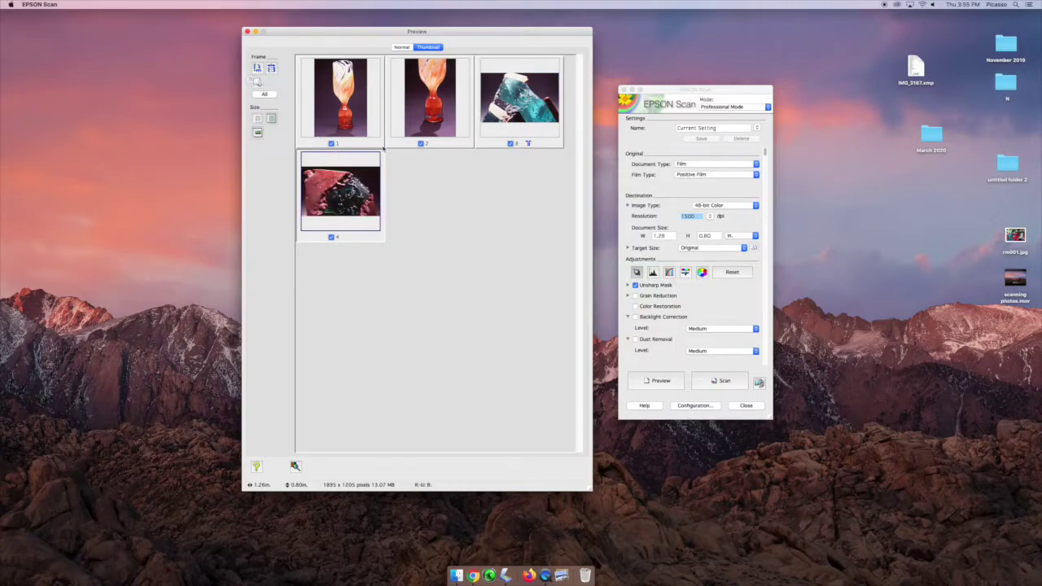
left_click_drag(384, 147, 643, 287)
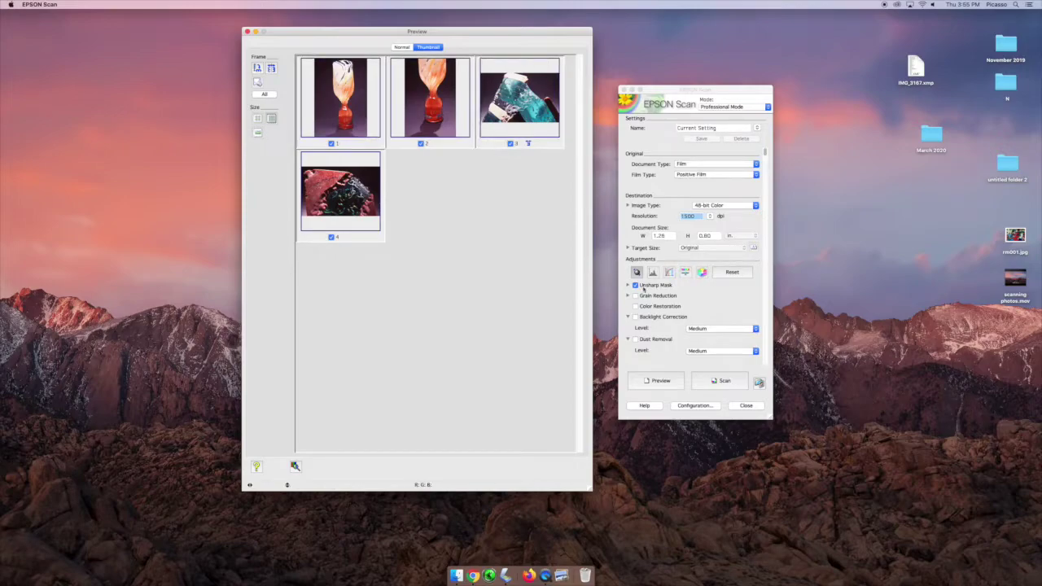
- Toggle Unsharp Mask and Grain Reduction to compare, leaving Unsharp Mask on and Grain Reduction off
left_click(636, 286)
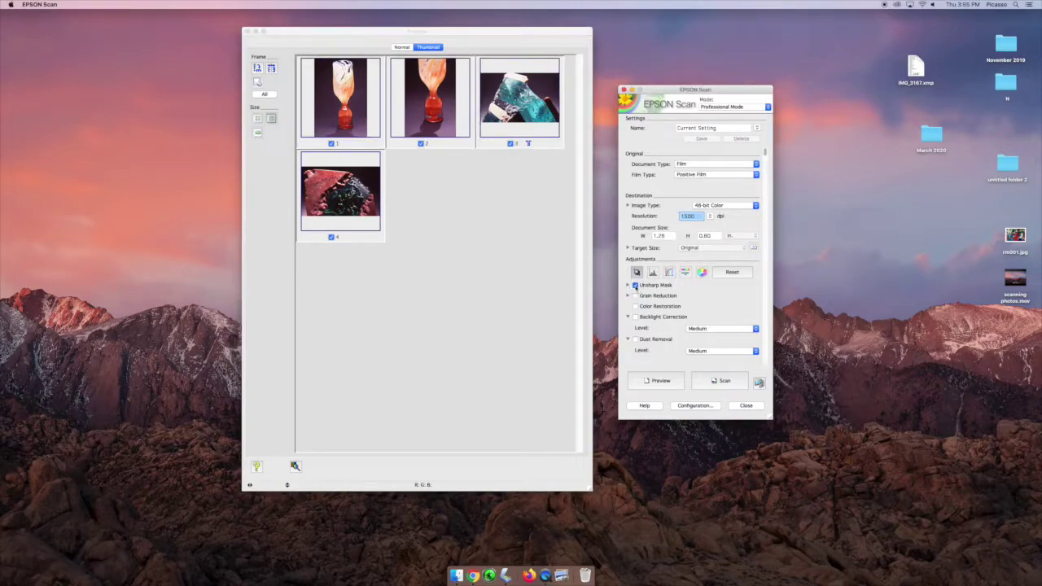
left_click(636, 286)
left_click(636, 285)
left_click(636, 296)
left_click(635, 296)
- Compare Color Restoration, Backlight Correction and Dust Removal, keeping only Color Restoration on, then start the scan
left_click(636, 306)
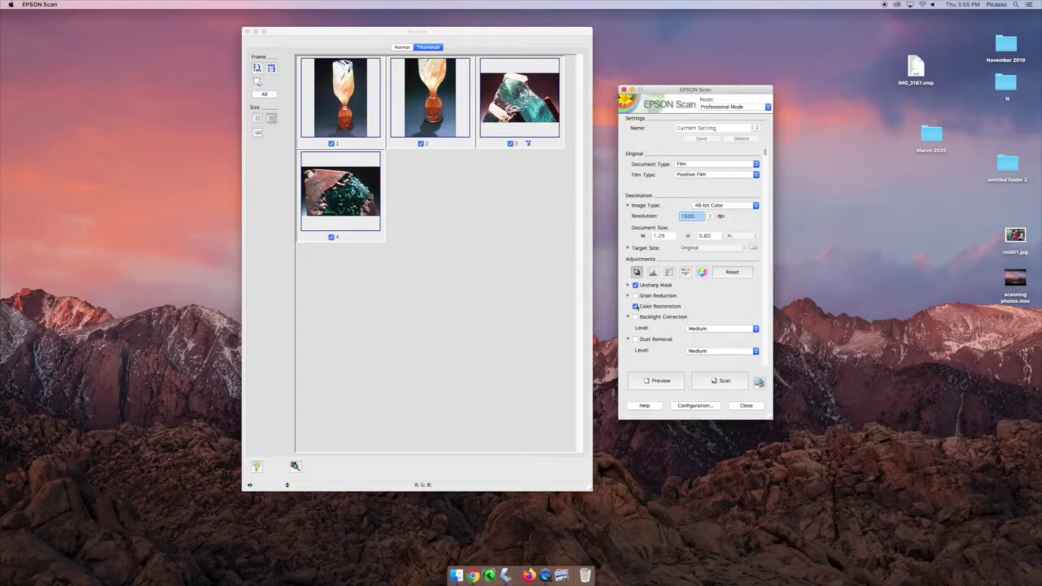
left_click(636, 306)
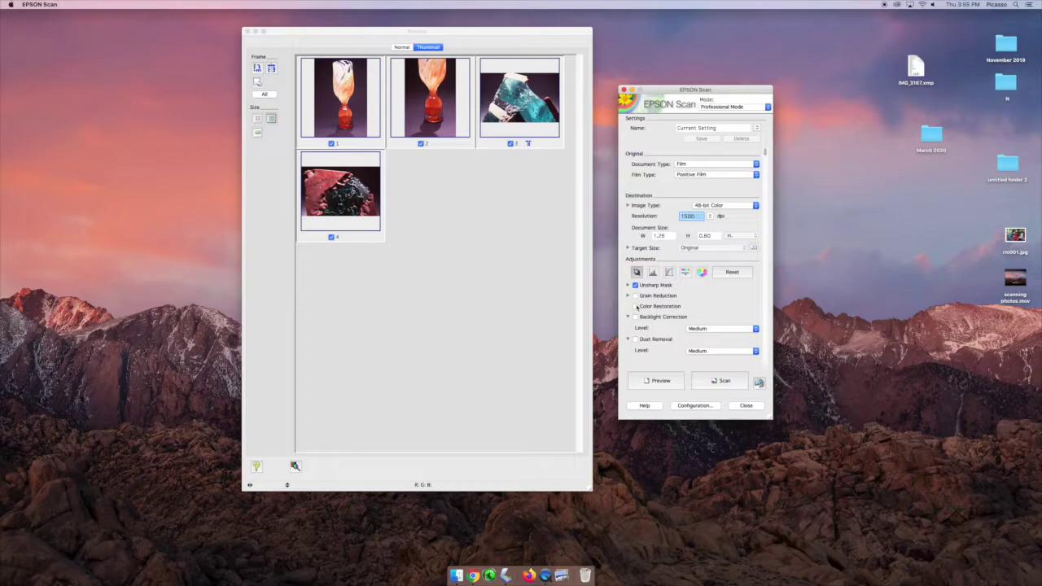
left_click(636, 306)
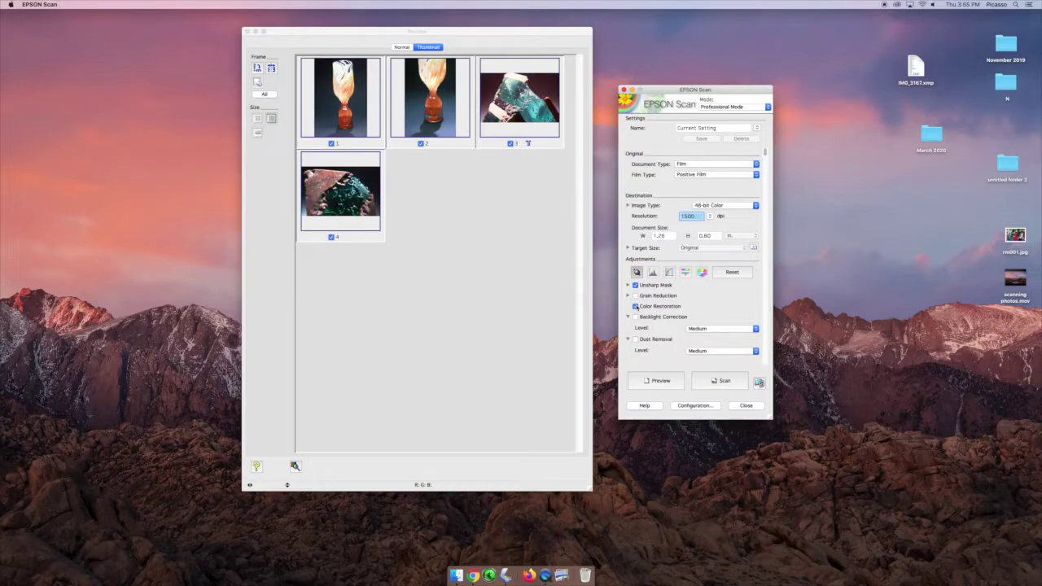
left_click(636, 317)
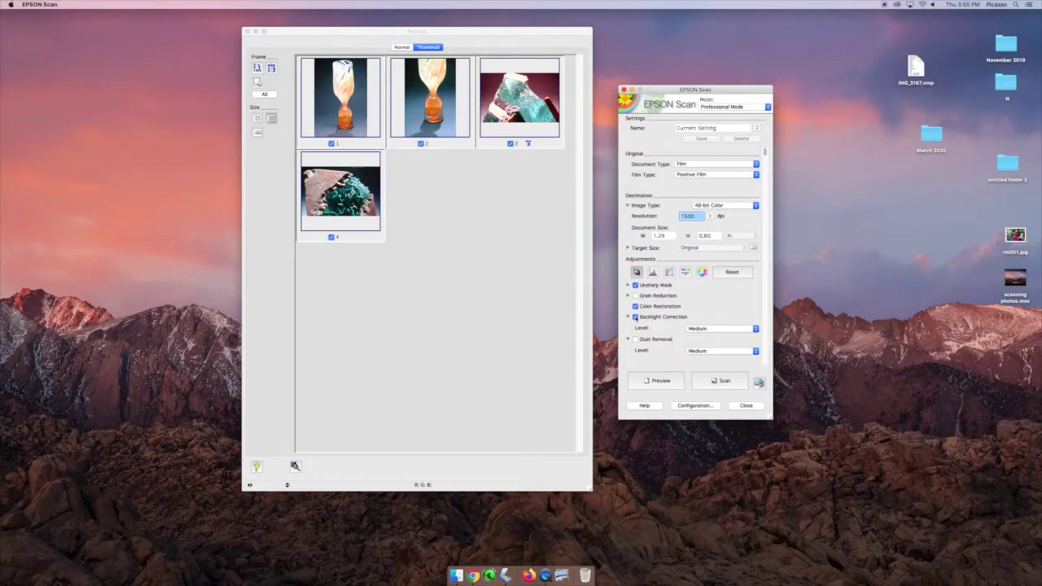
left_click(636, 317)
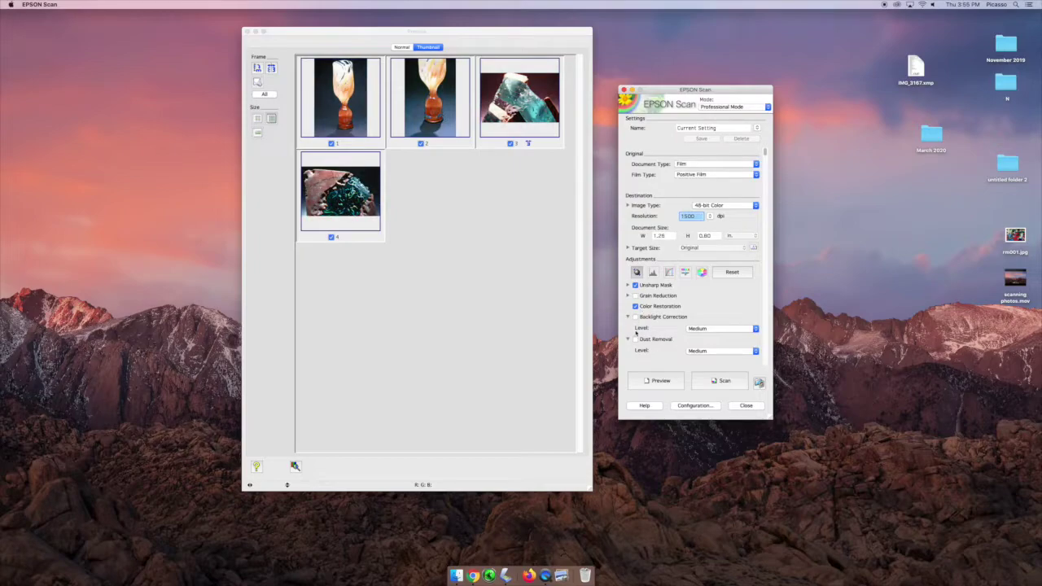
left_click(636, 340)
left_click(636, 339)
left_click(721, 381)
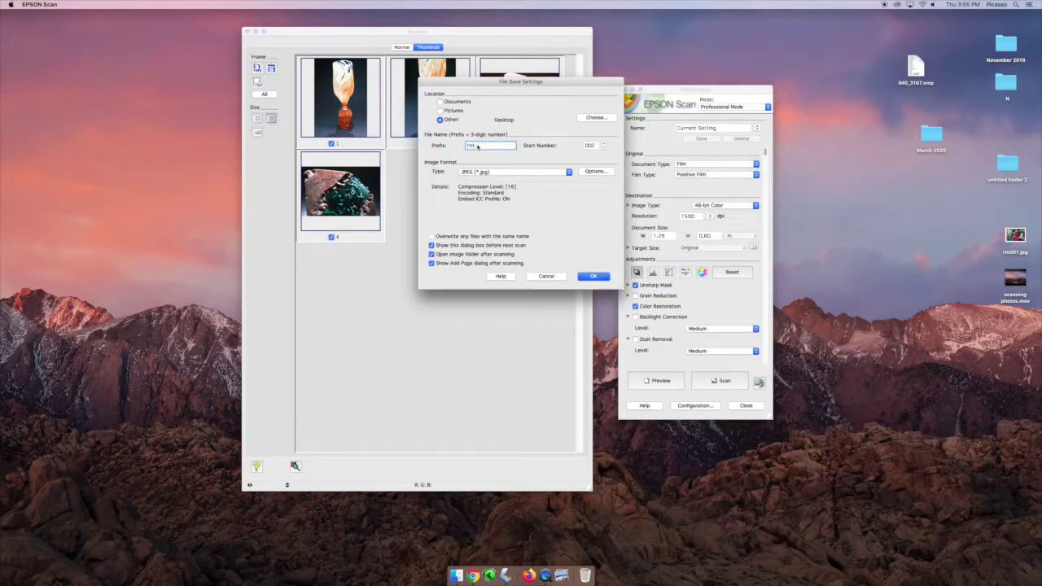
- Set file prefix 'art', start number 001 and the Desktop folder for JPEGs, then begin scanning
type("art")
double_click(596, 145)
type("001")
left_click(596, 118)
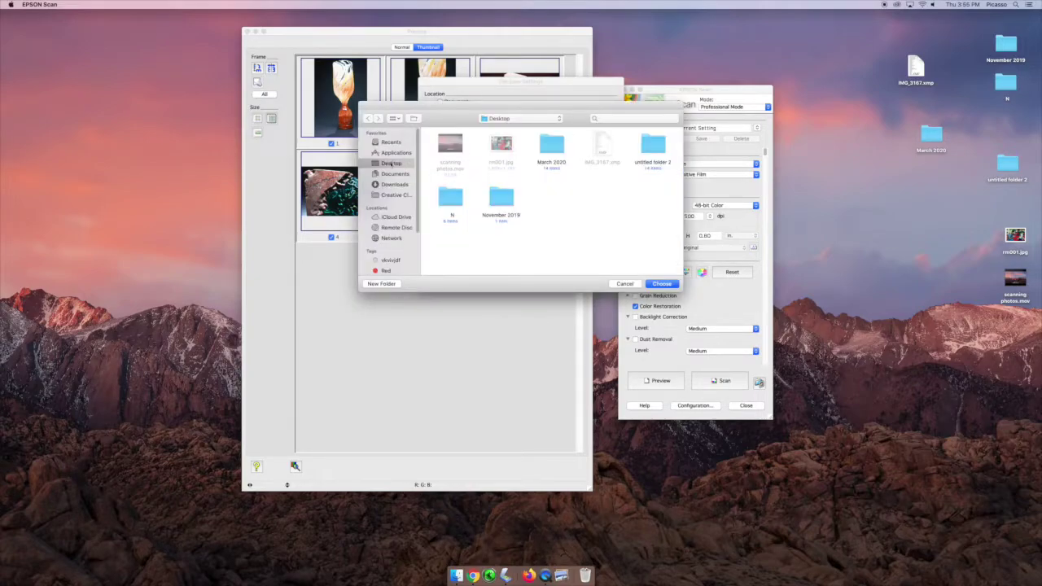
left_click(661, 284)
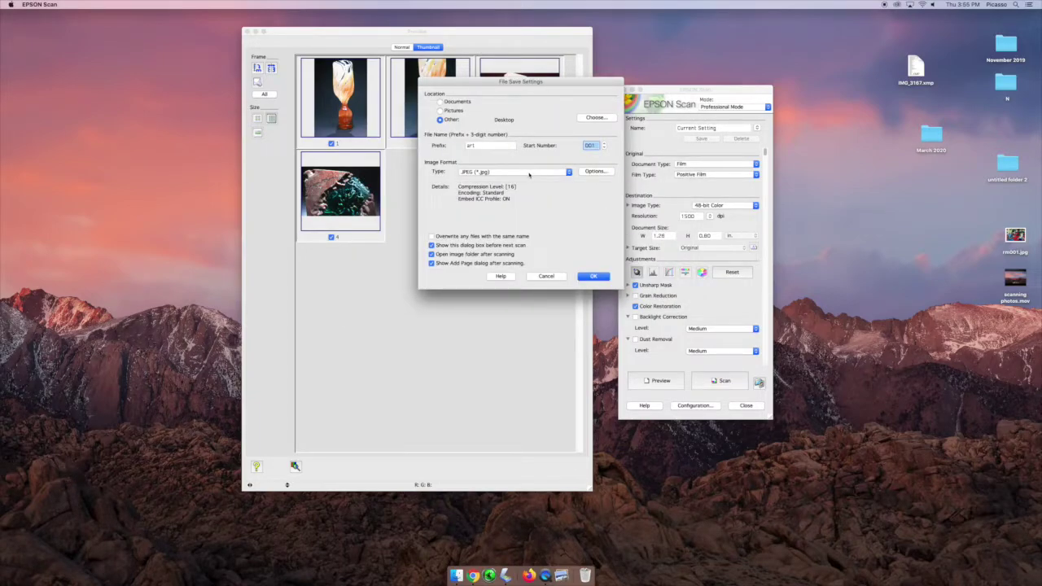
left_click(592, 276)
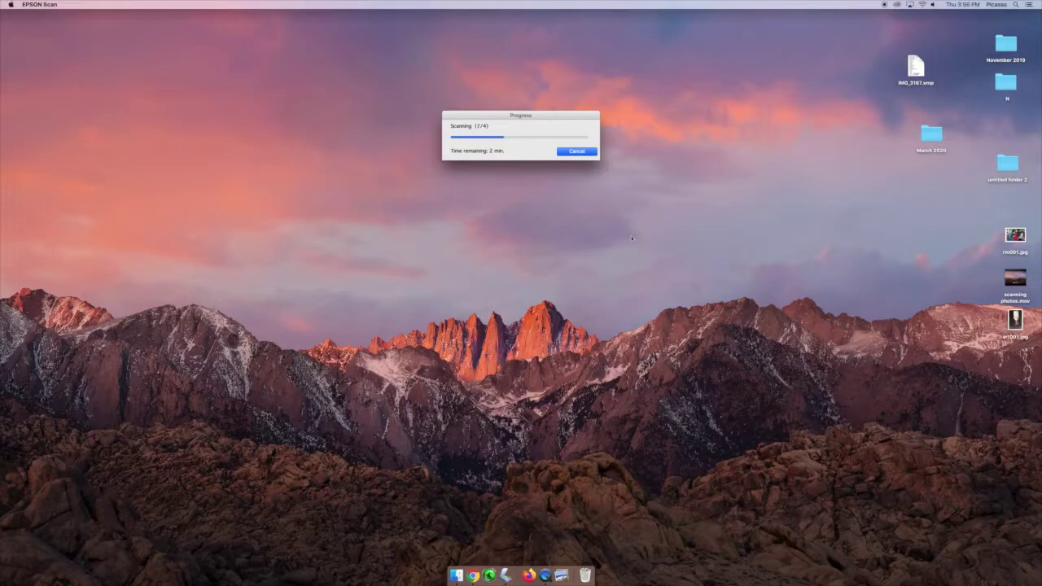
- After the scans finish, switch to Finder to view the art JPEGs on the Desktop
left_click(476, 295)
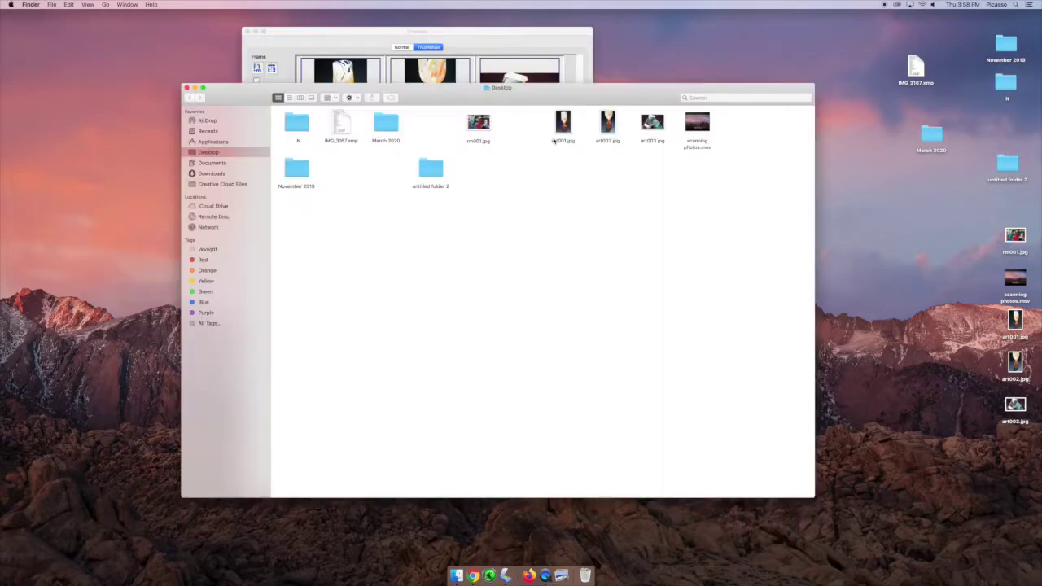
- Open art001.jpg through art004.jpg in Preview one at a time, closing each after checking
left_click(565, 125)
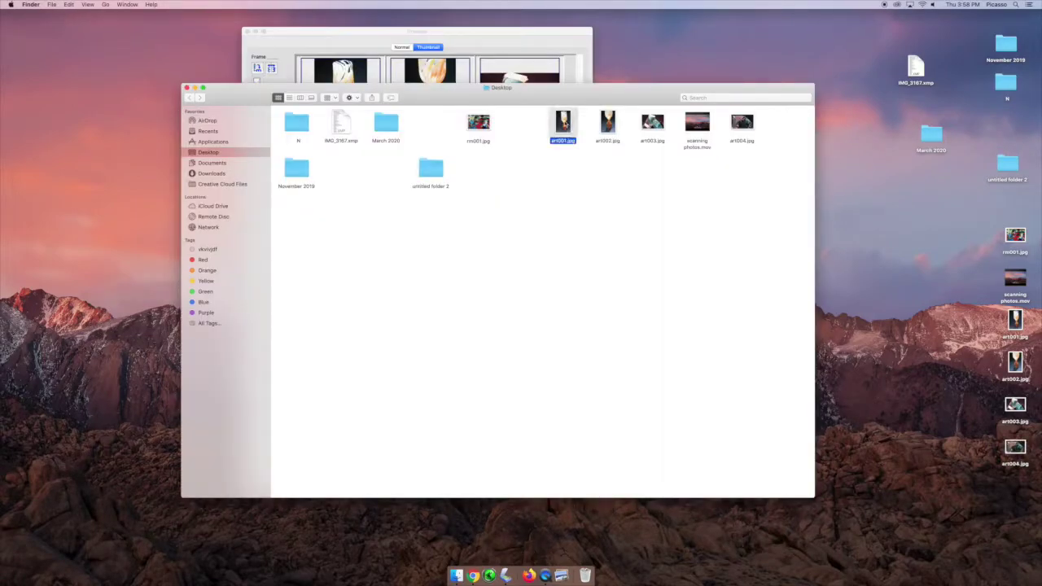
double_click(564, 125)
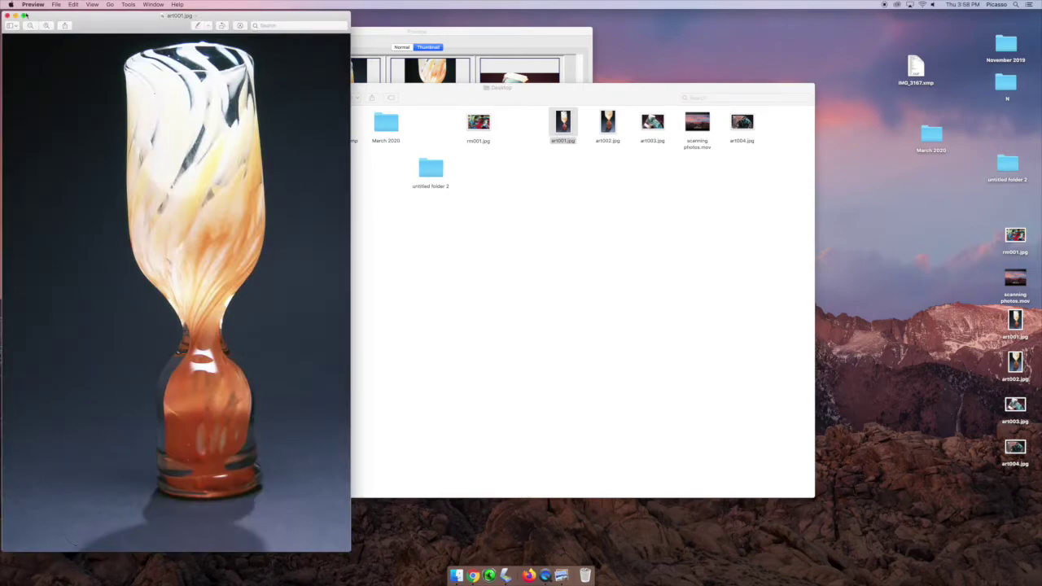
left_click(7, 16)
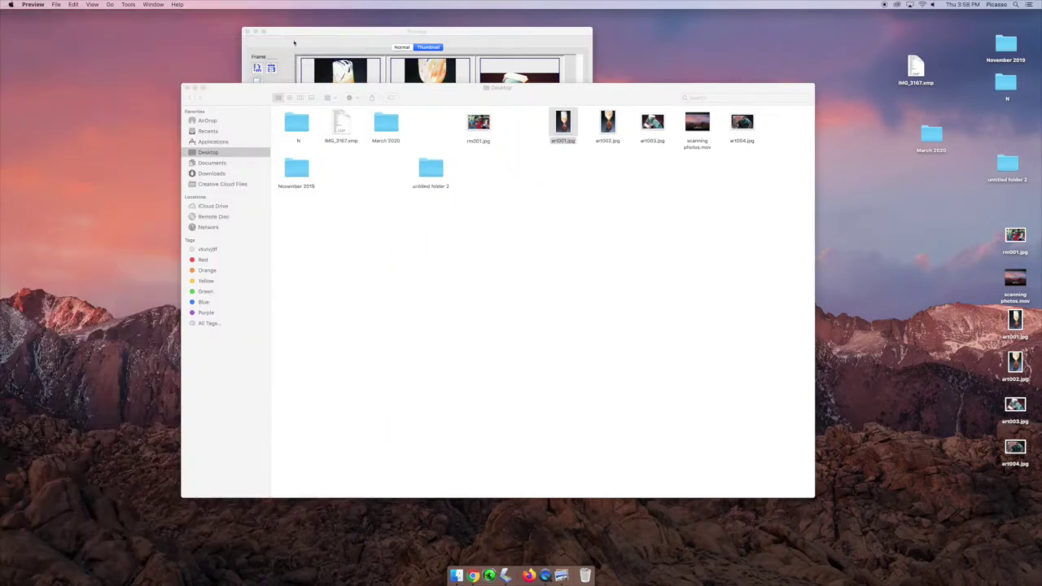
double_click(606, 123)
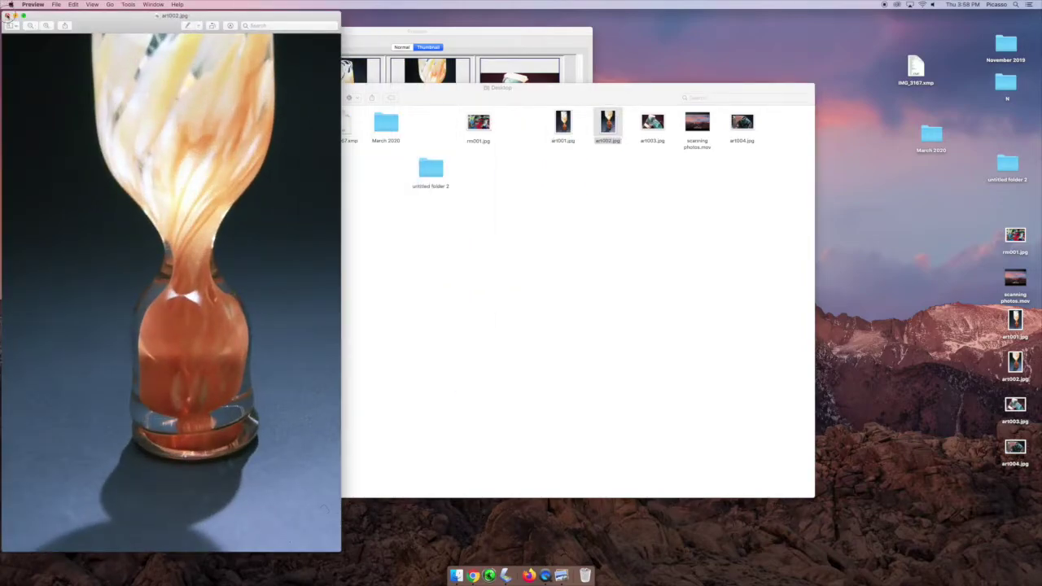
left_click(7, 15)
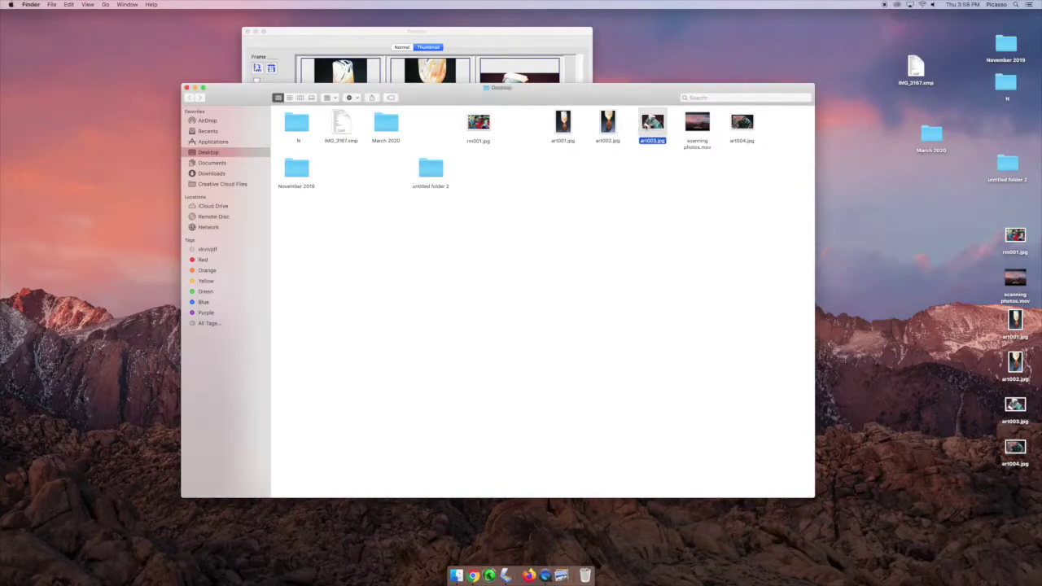
double_click(650, 125)
left_click(7, 15)
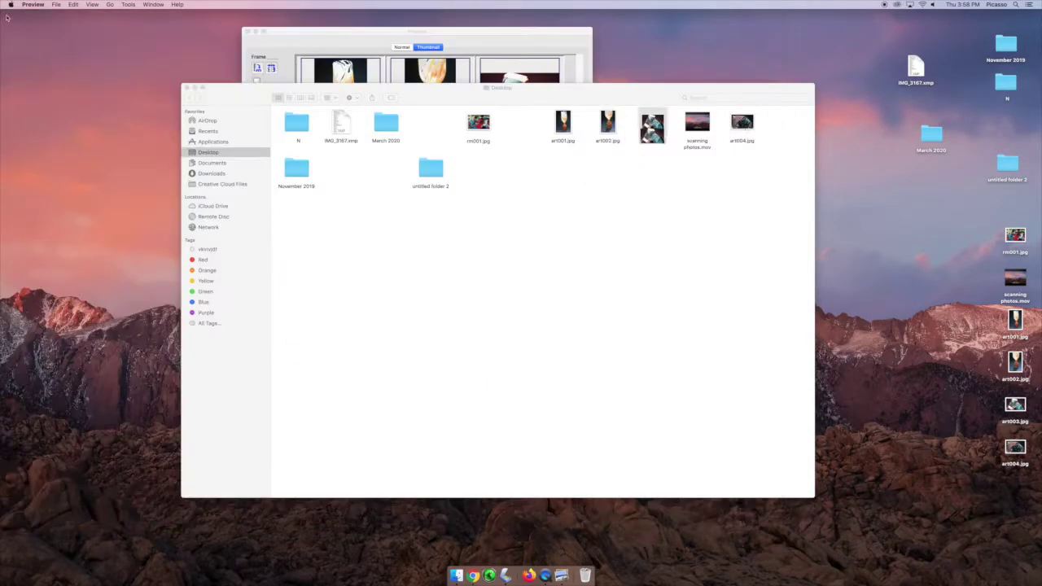
double_click(743, 129)
key("super+w")
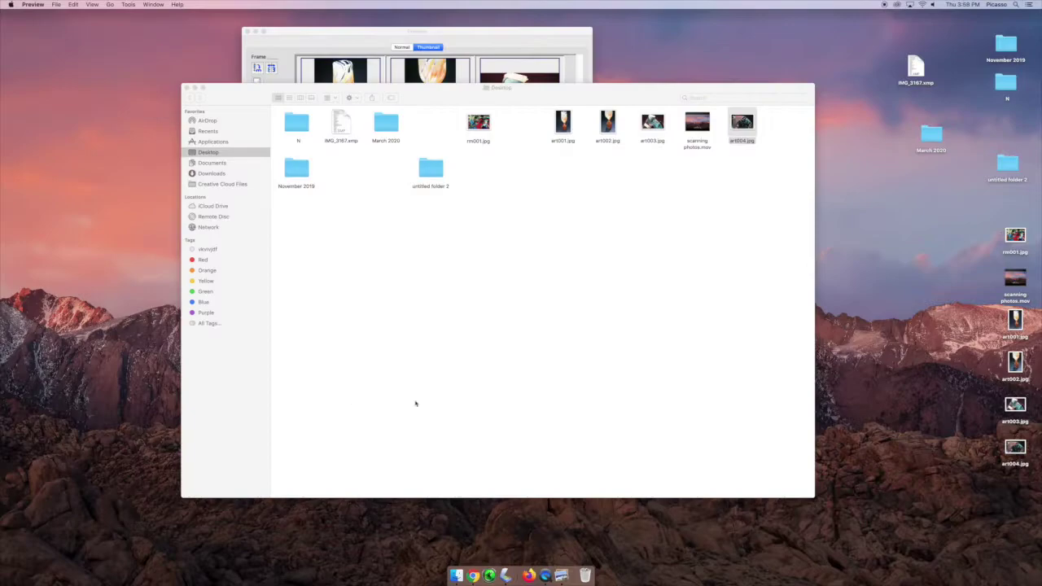